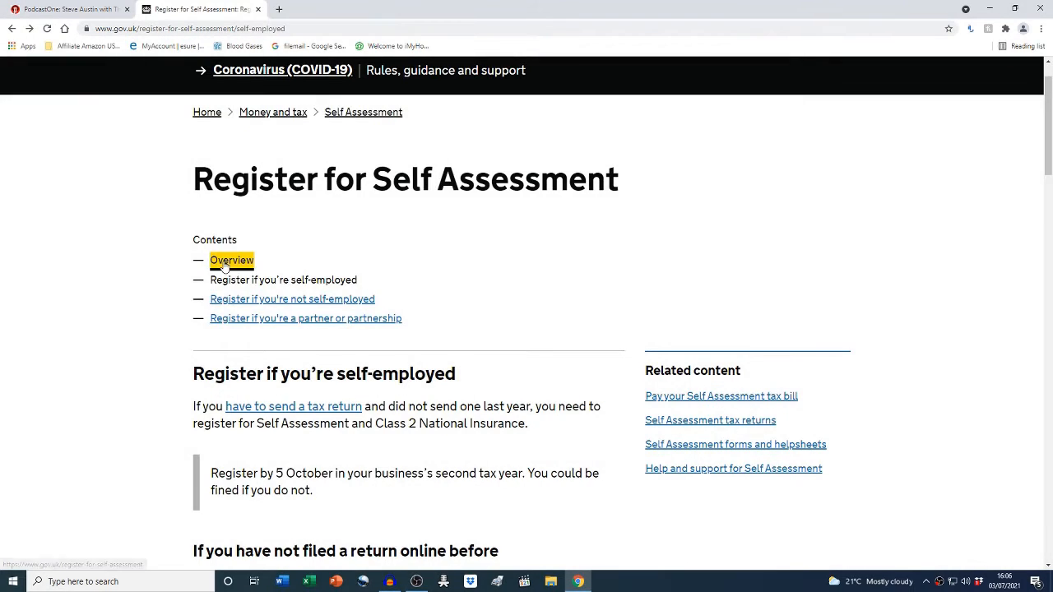
# Read the Self Assessment overview and open the guide page on registering if you're self-employed.
pyautogui.scroll(-1, 55, 411)
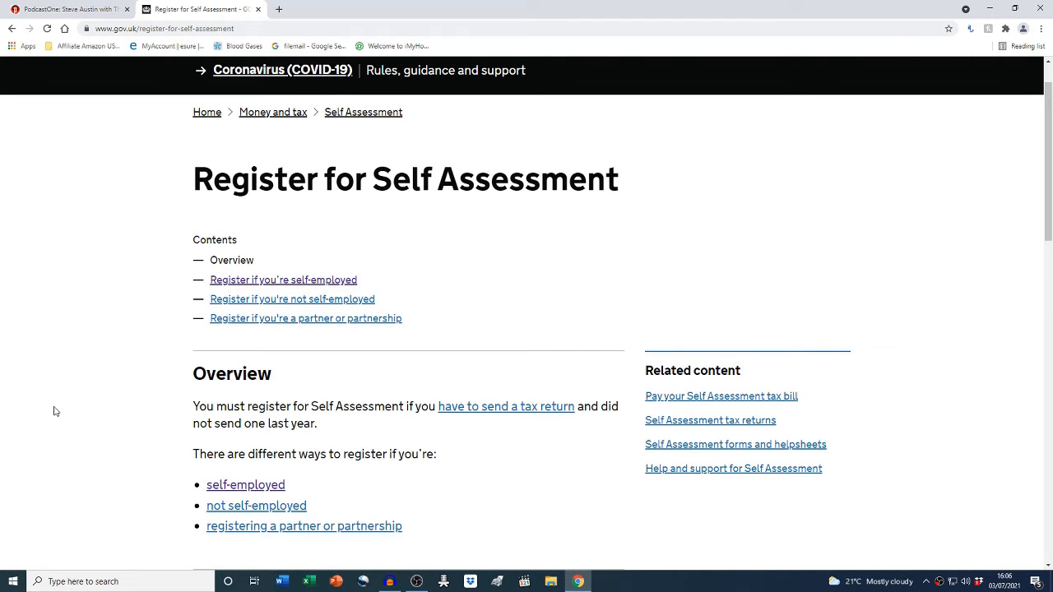
pyautogui.scroll(-1, 54, 412)
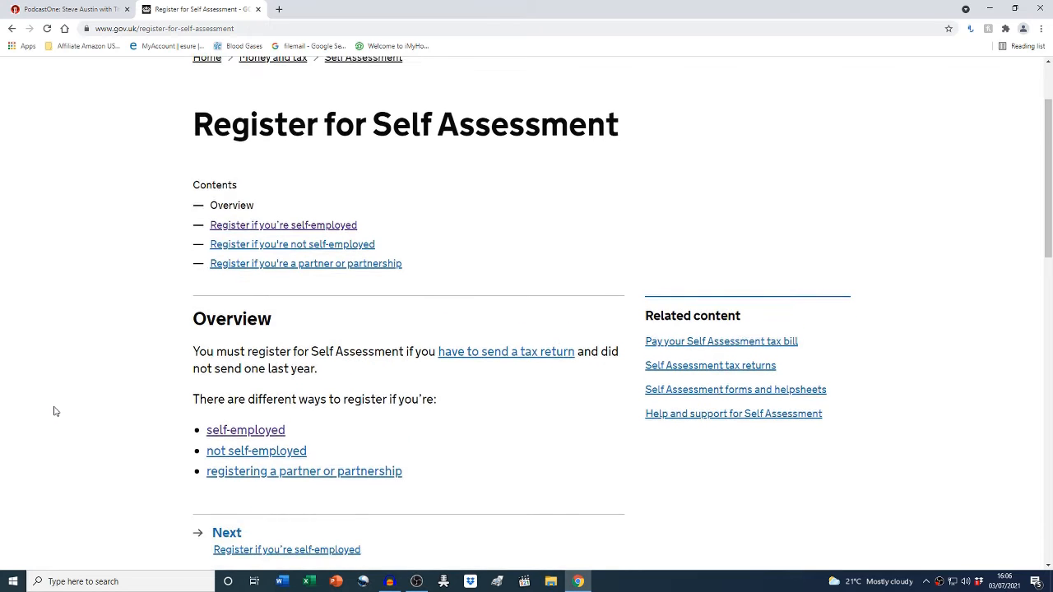
pyautogui.scroll(-1, 54, 412)
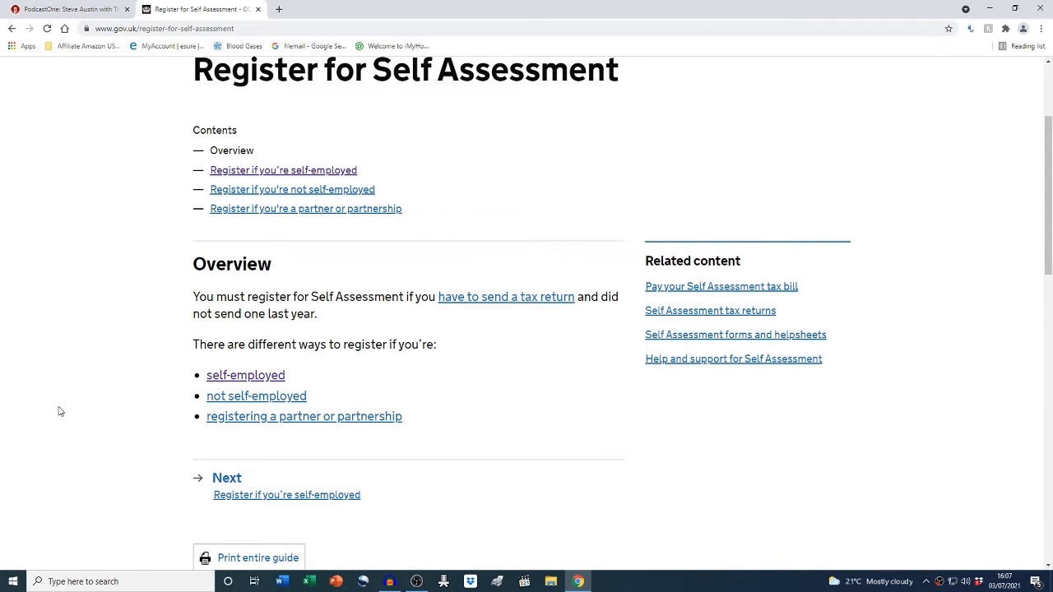
pyautogui.click(267, 498)
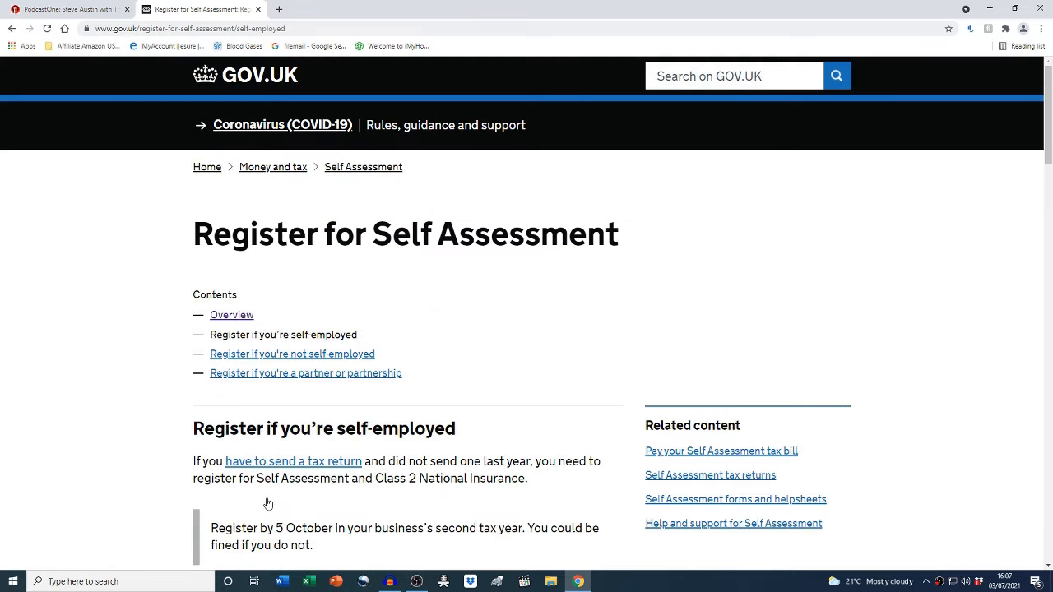
# Start the online registration for people who have not filed a return online before.
pyautogui.scroll(-2, 130, 493)
pyautogui.scroll(-1, 130, 492)
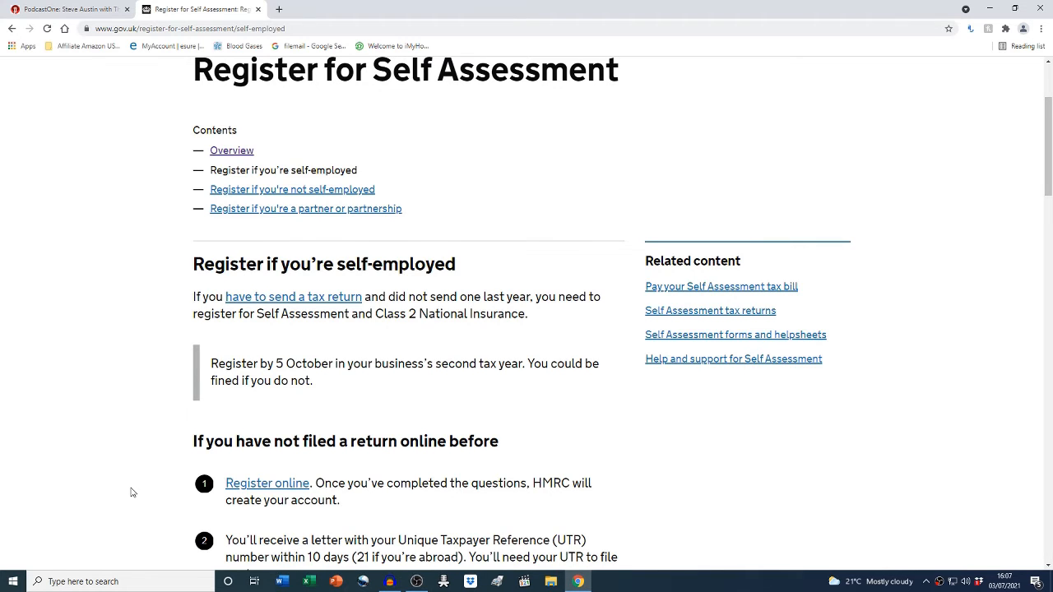
pyautogui.scroll(-3, 131, 492)
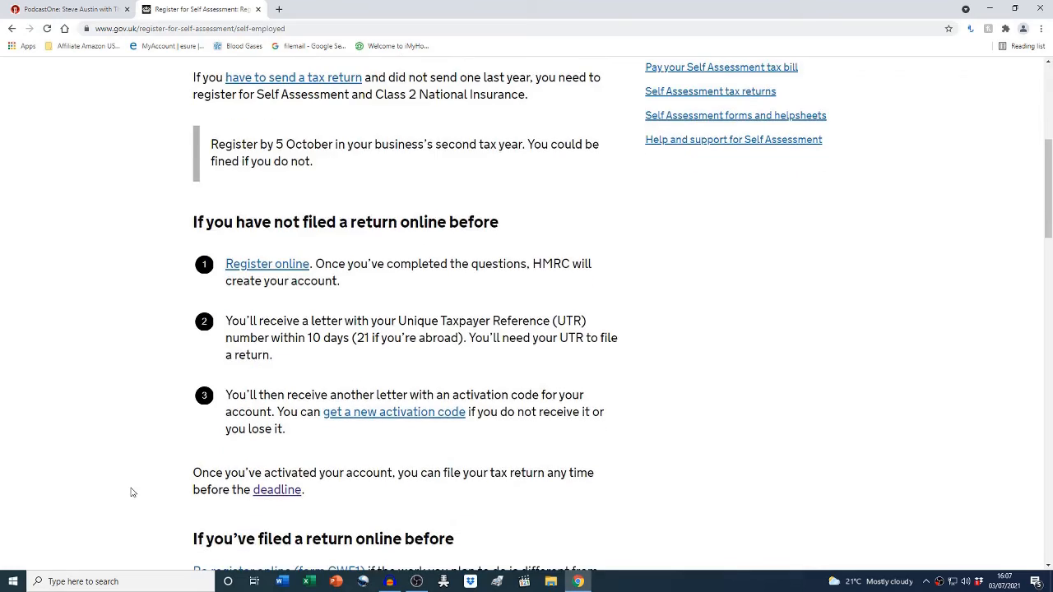
pyautogui.scroll(-1, 132, 492)
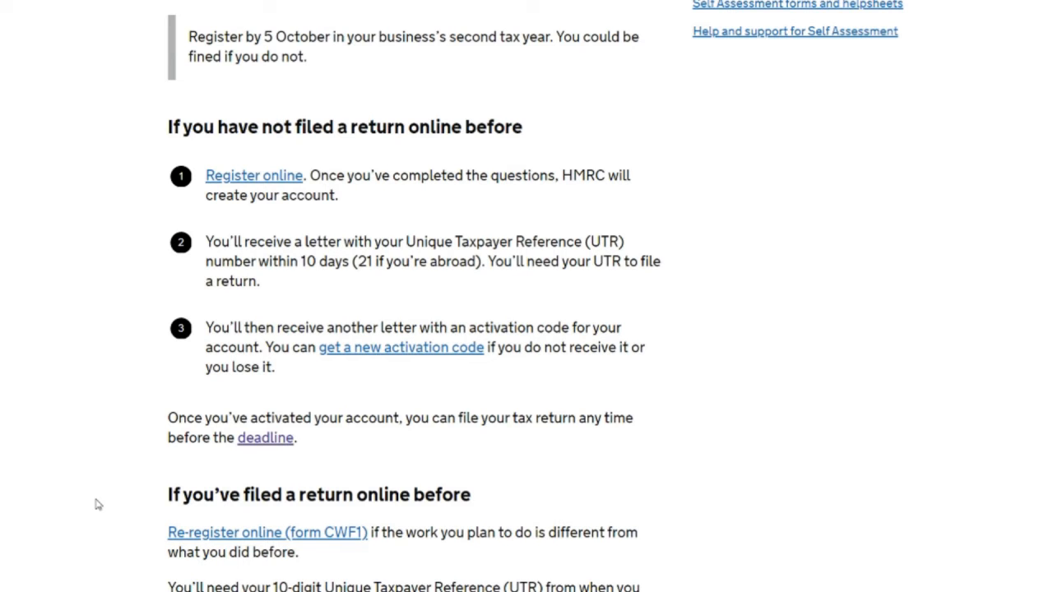
pyautogui.click(222, 176)
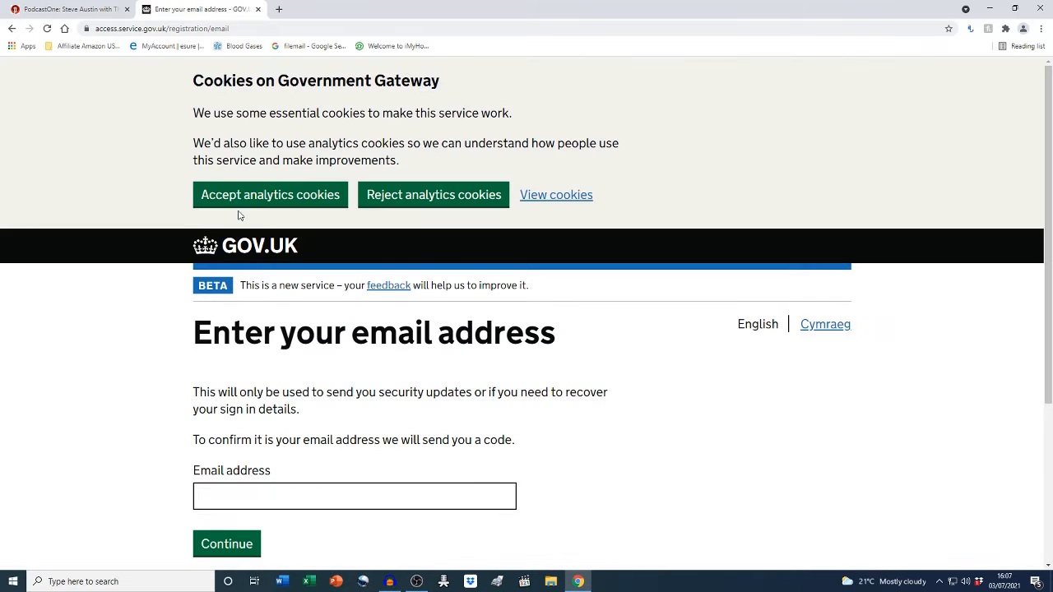
# Provide and confirm the contact e-mail address, and continue with the Government Gateway registration.
pyautogui.scroll(-4, 127, 385)
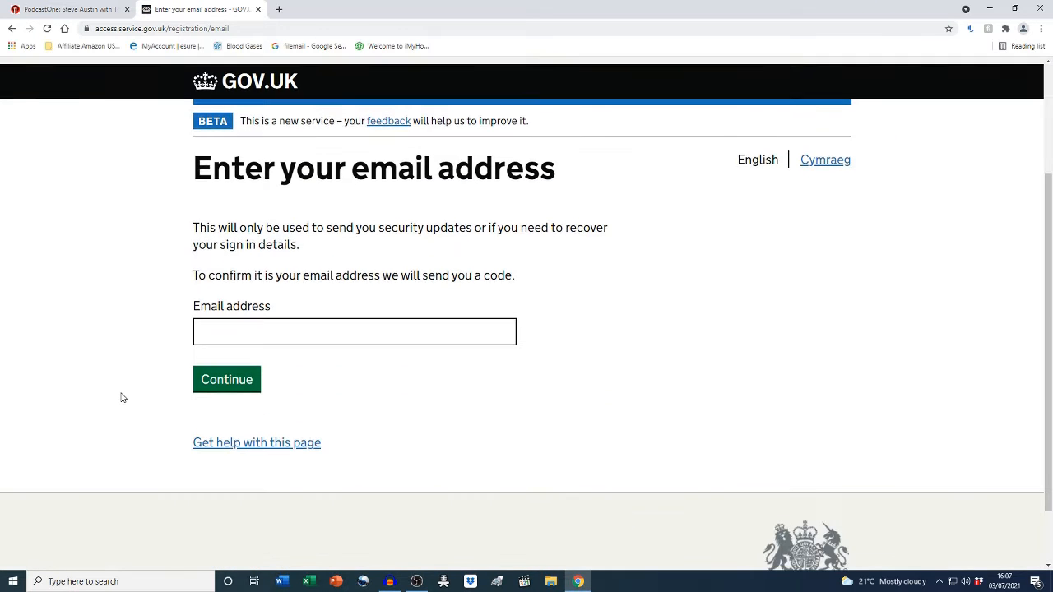
pyautogui.scroll(-1, 121, 397)
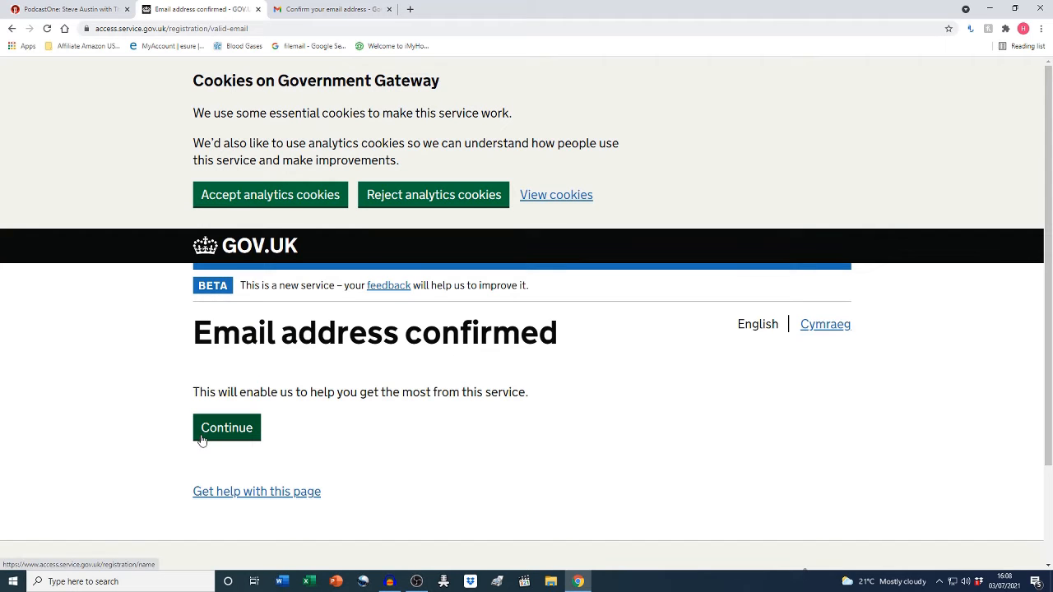
pyautogui.click(202, 440)
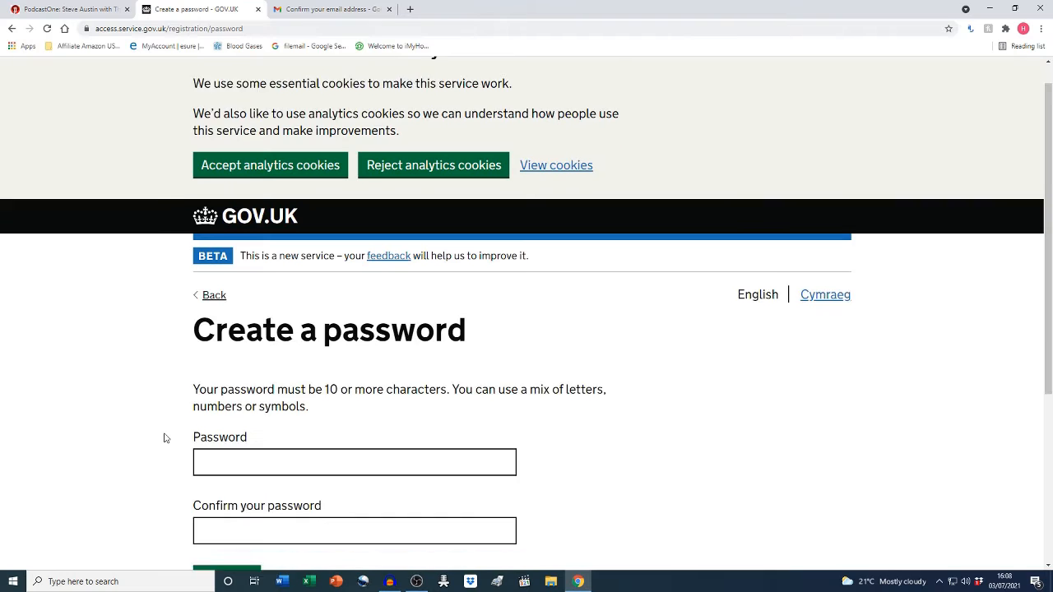
# Create the account password by entering and confirming it, and submit it.
pyautogui.scroll(-1, 164, 436)
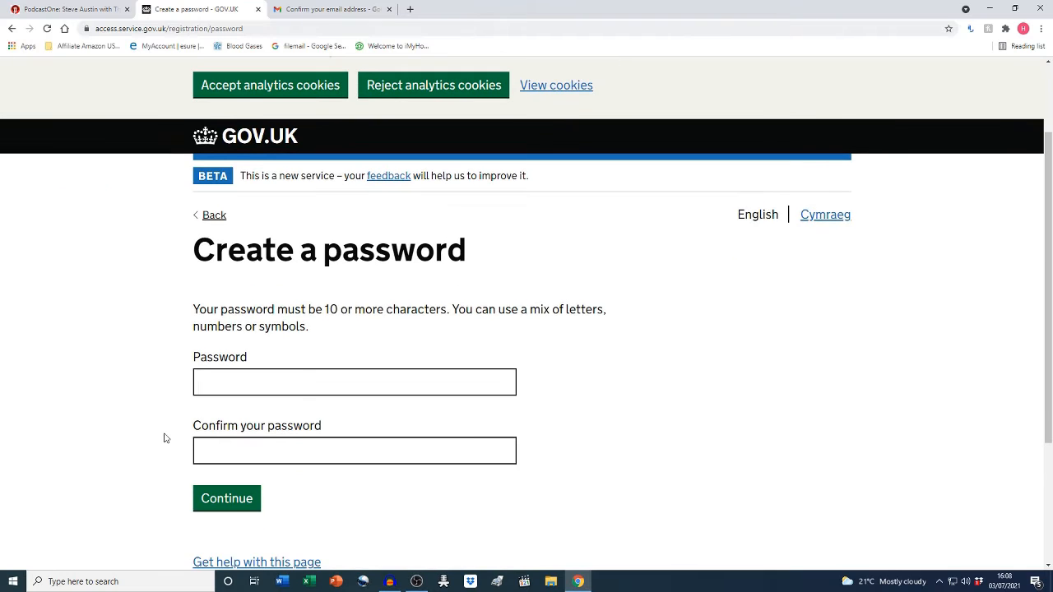
pyautogui.click(309, 381)
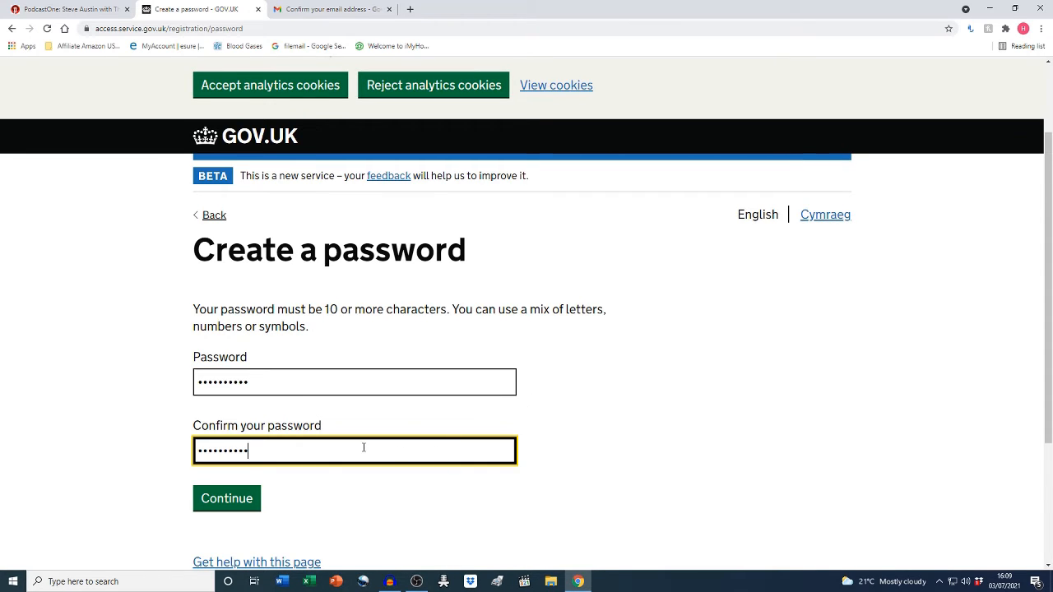
pyautogui.scroll(-1, 339, 459)
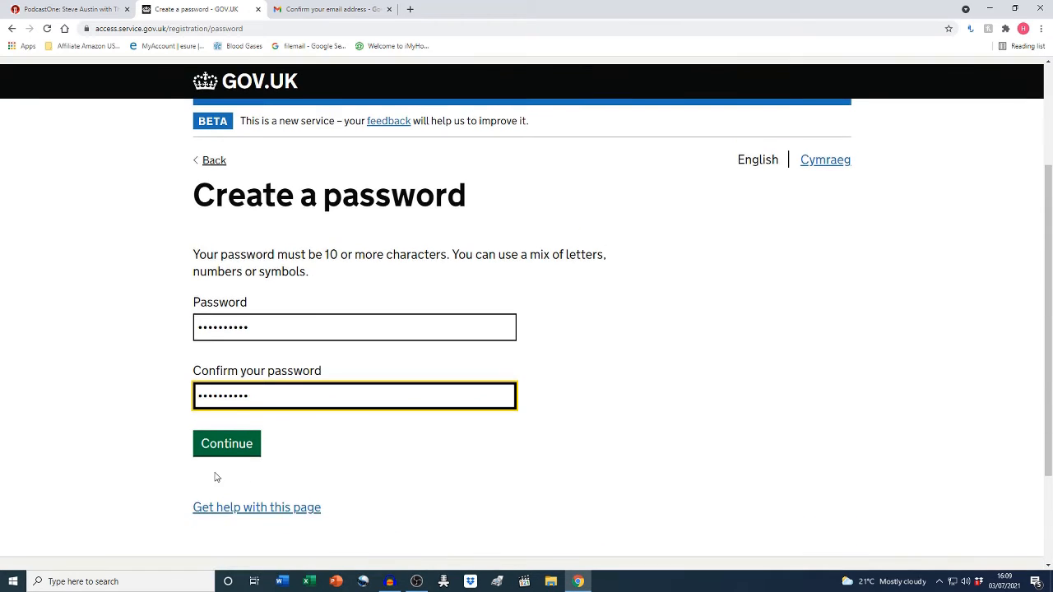
pyautogui.click(208, 454)
# Begin setting up the recovery word for the account's sign-in details.
pyautogui.scroll(-2, 157, 454)
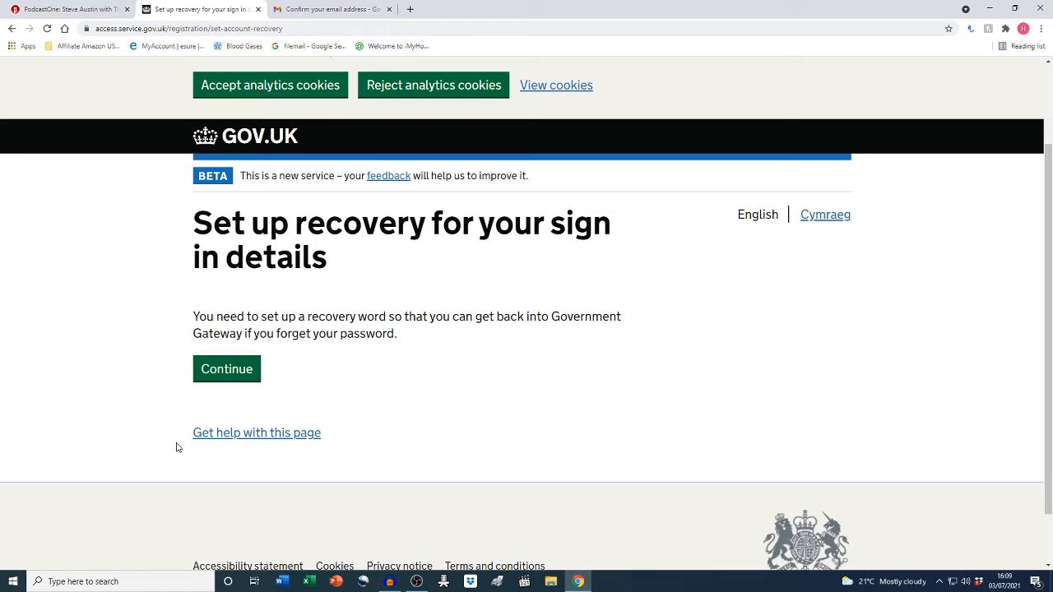
pyautogui.click(202, 379)
pyautogui.scroll(-3, 173, 427)
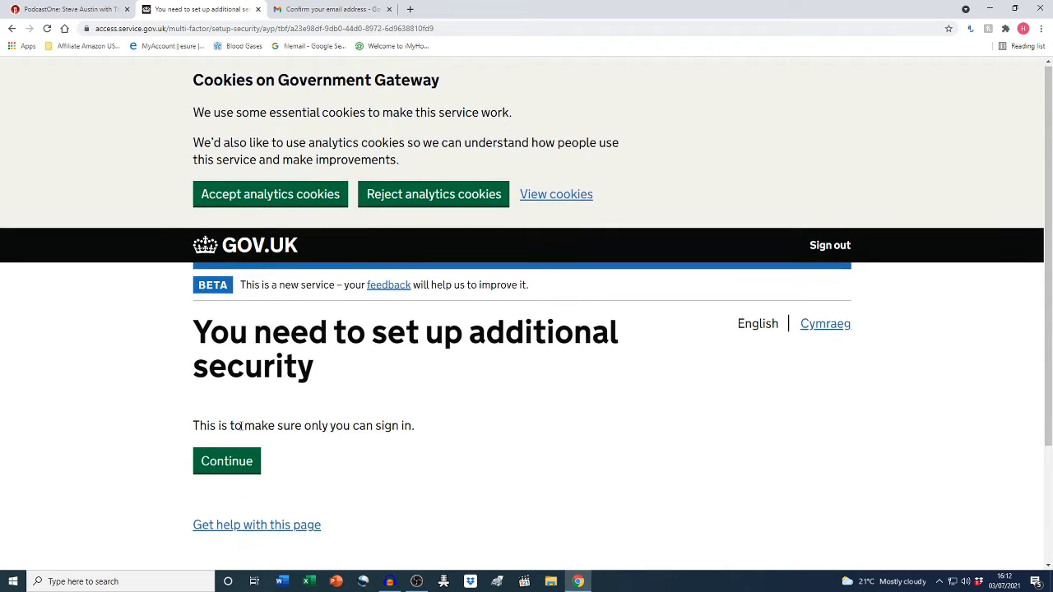
# Start the additional security setup and choose to get access codes by text message.
pyautogui.scroll(-1, 238, 407)
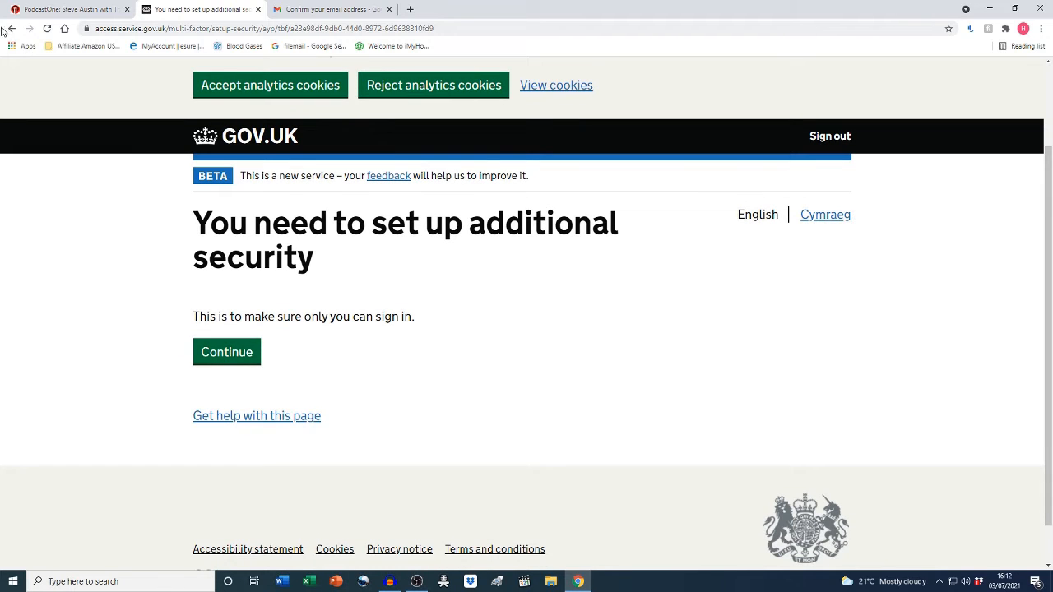
pyautogui.click(221, 362)
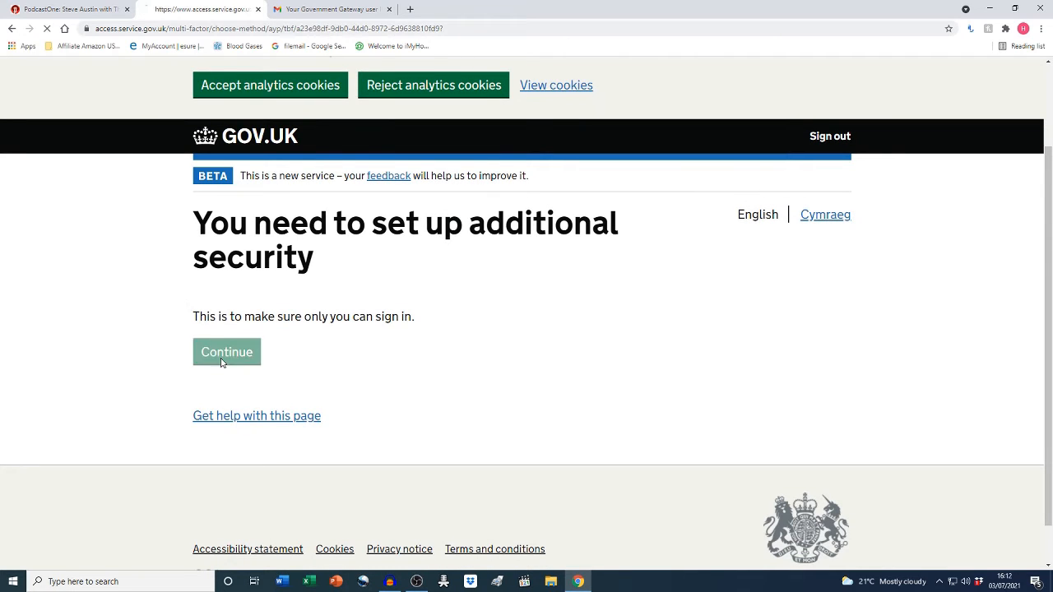
pyautogui.scroll(-1, 470, 425)
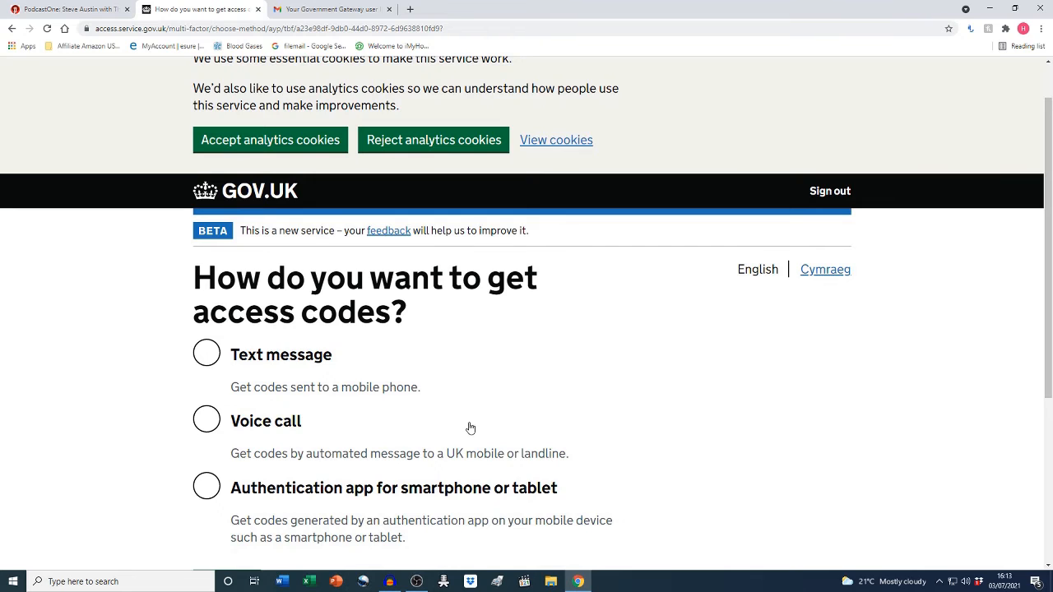
pyautogui.scroll(-1, 470, 427)
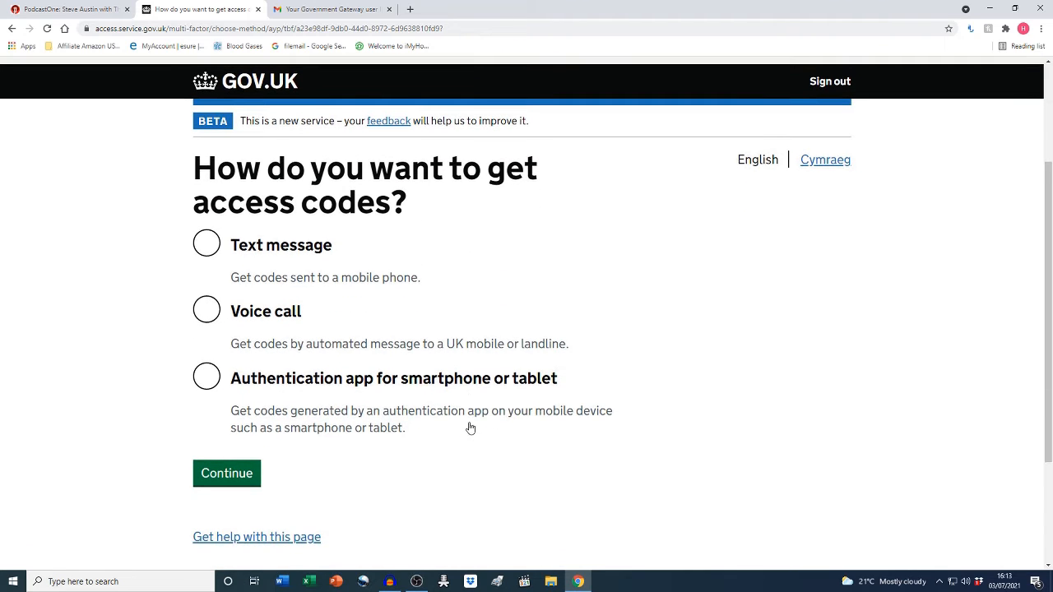
pyautogui.click(203, 253)
pyautogui.scroll(-1, 146, 359)
pyautogui.scroll(-1, 147, 360)
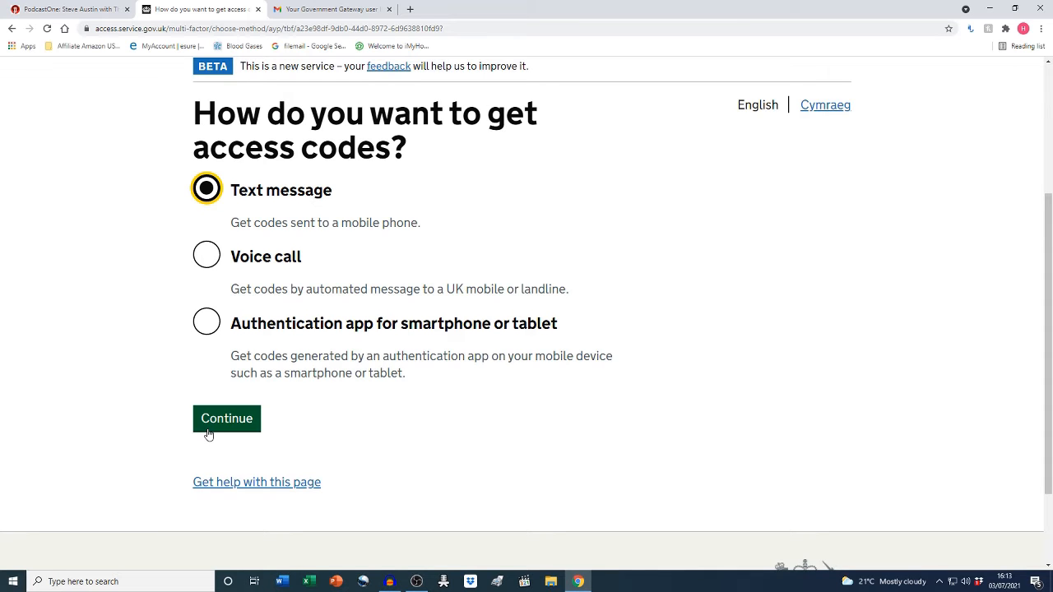
pyautogui.click(208, 434)
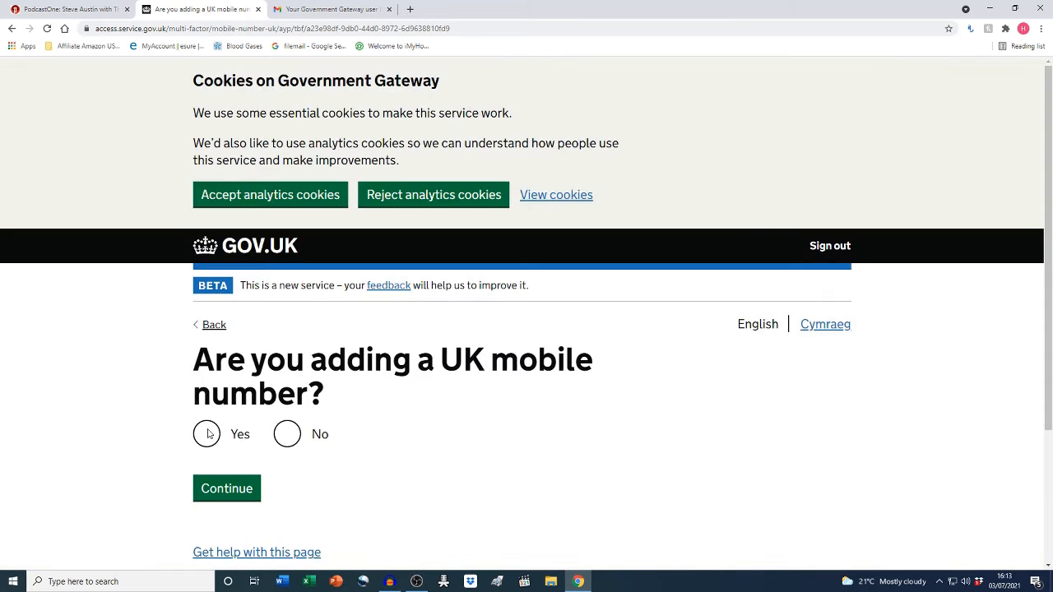
# Answer Yes to adding a UK mobile number and continue.
pyautogui.scroll(-1, 152, 428)
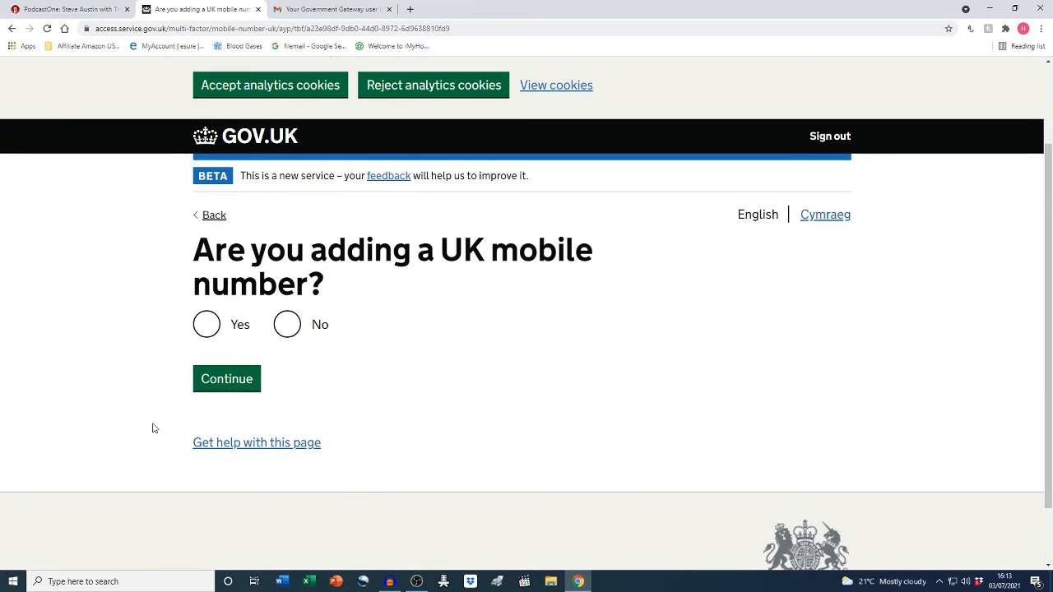
pyautogui.click(206, 324)
pyautogui.click(208, 388)
pyautogui.scroll(-1, 209, 395)
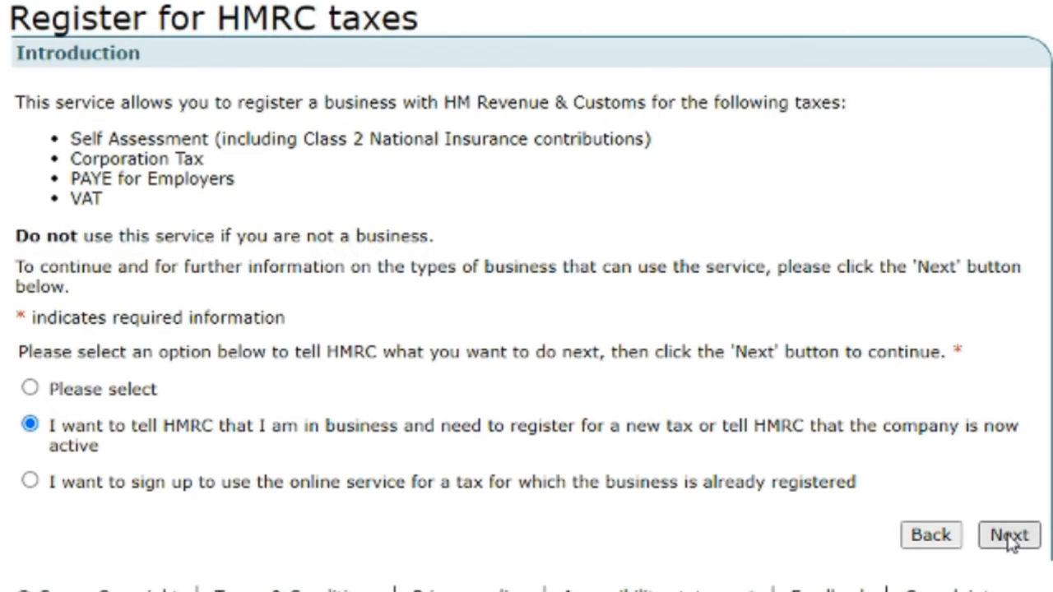
# Proceed with the option for a business that needs to register for a new tax, passing the business eligibility information.
pyautogui.click(1008, 537)
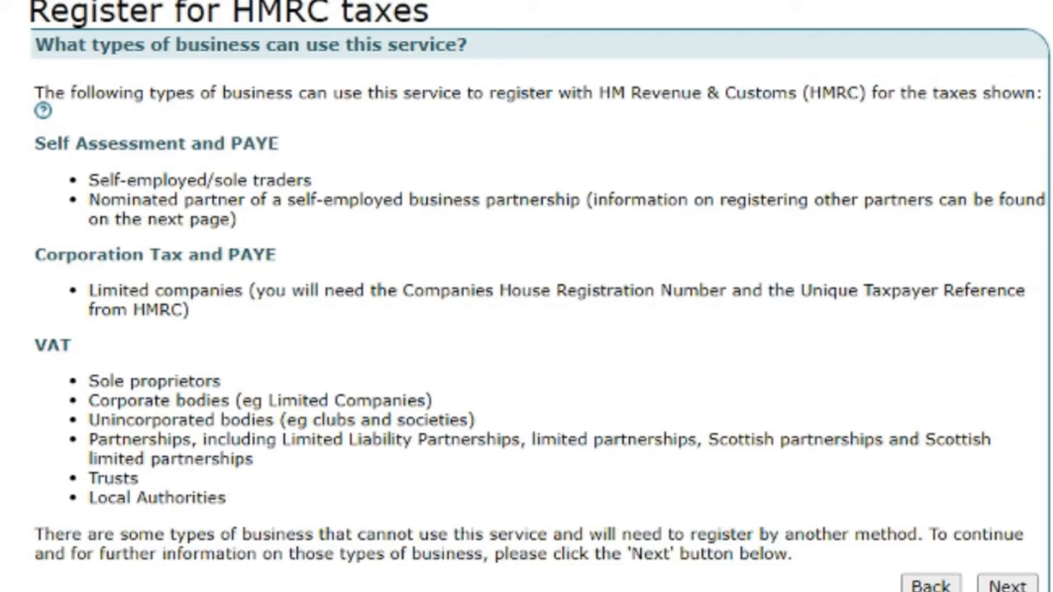
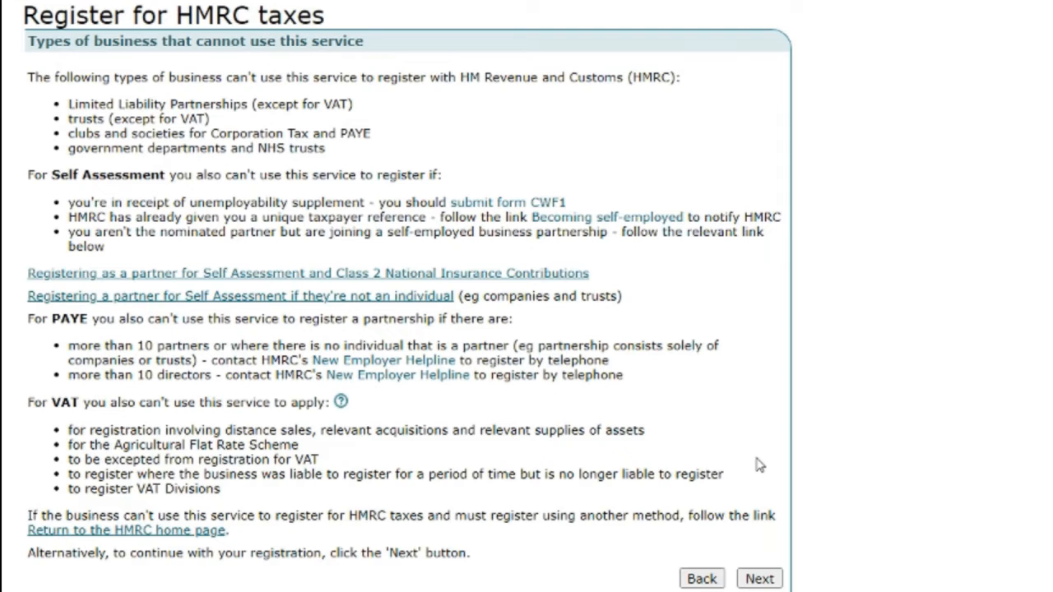
pyautogui.click(759, 579)
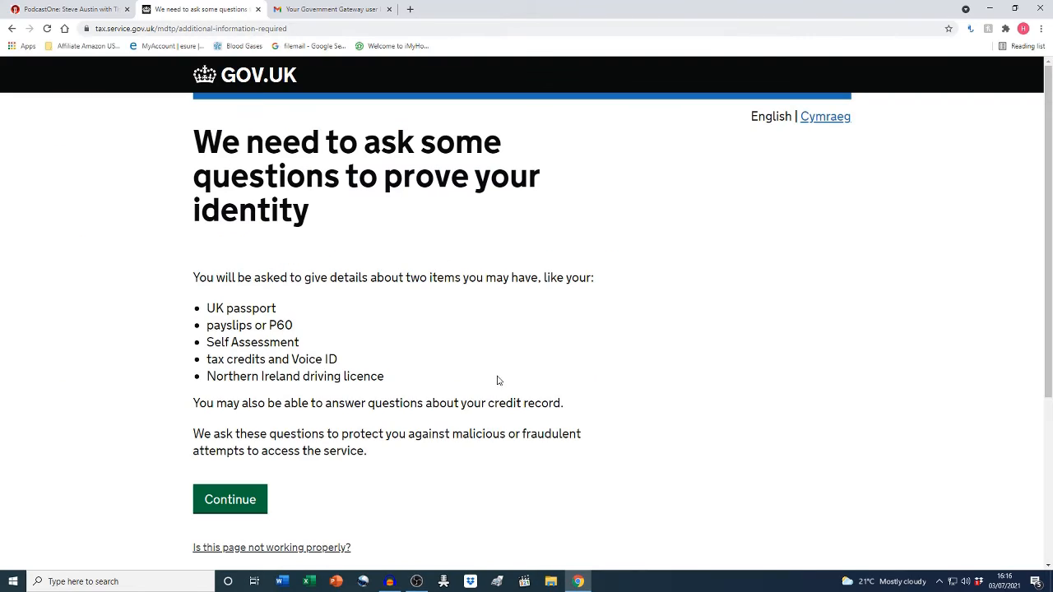
# Continue to the identity check and fill in the National Insurance number in the personal details.
pyautogui.scroll(-1, 467, 369)
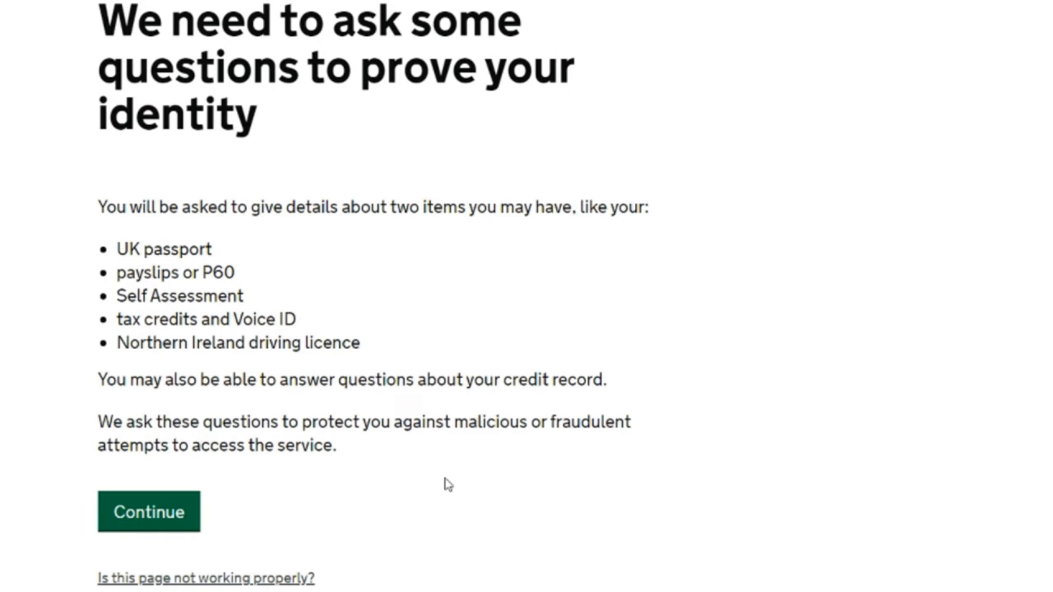
pyautogui.click(119, 527)
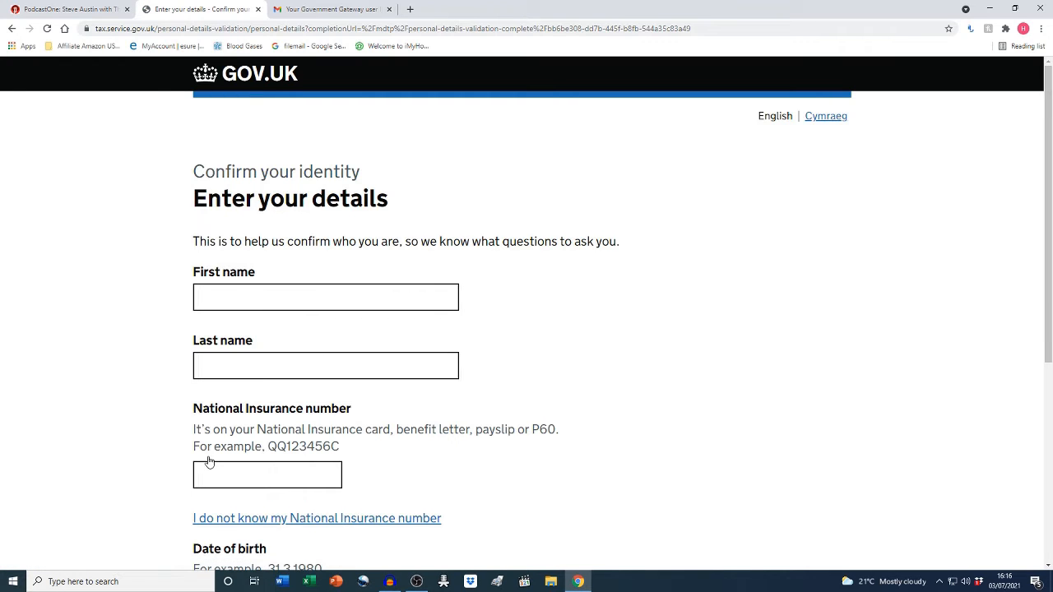
pyautogui.click(268, 475)
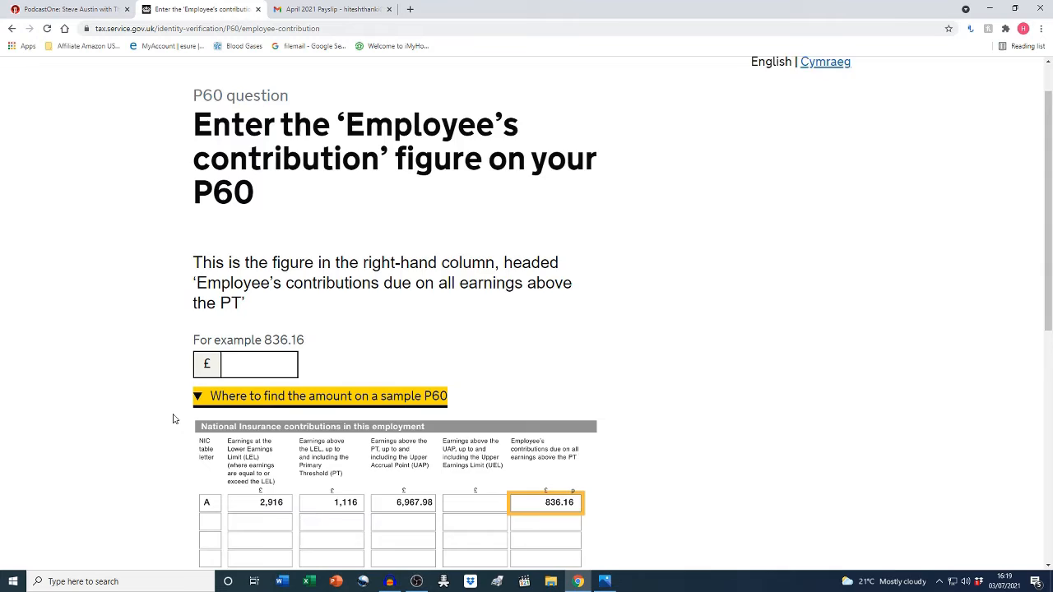
# Examine the sample P60 to see where the employee's contribution figure is located.
pyautogui.scroll(-2, 173, 420)
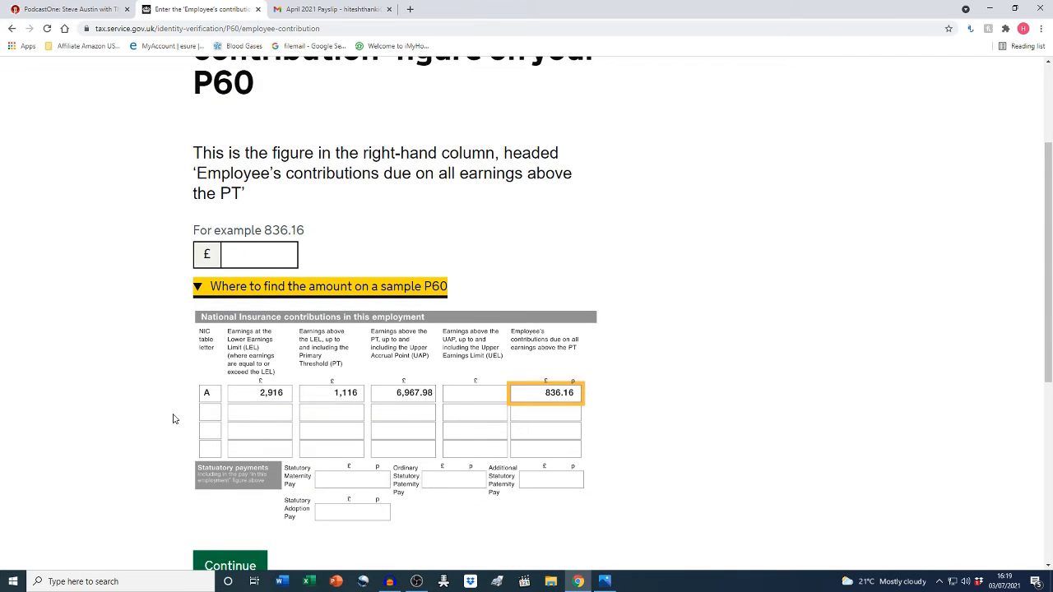
pyautogui.scroll(1, 172, 419)
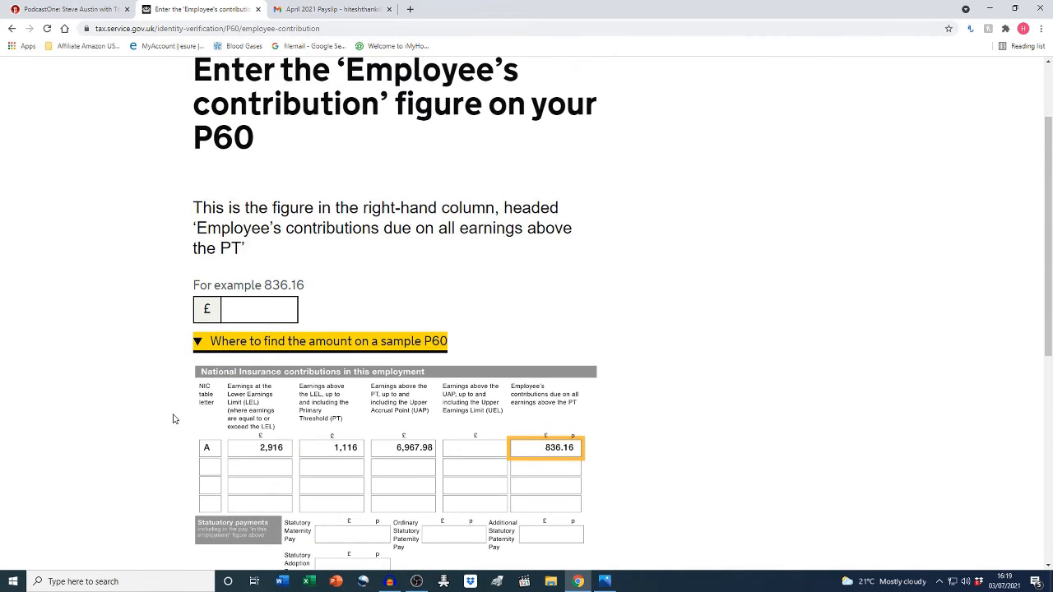
pyautogui.scroll(1, 173, 420)
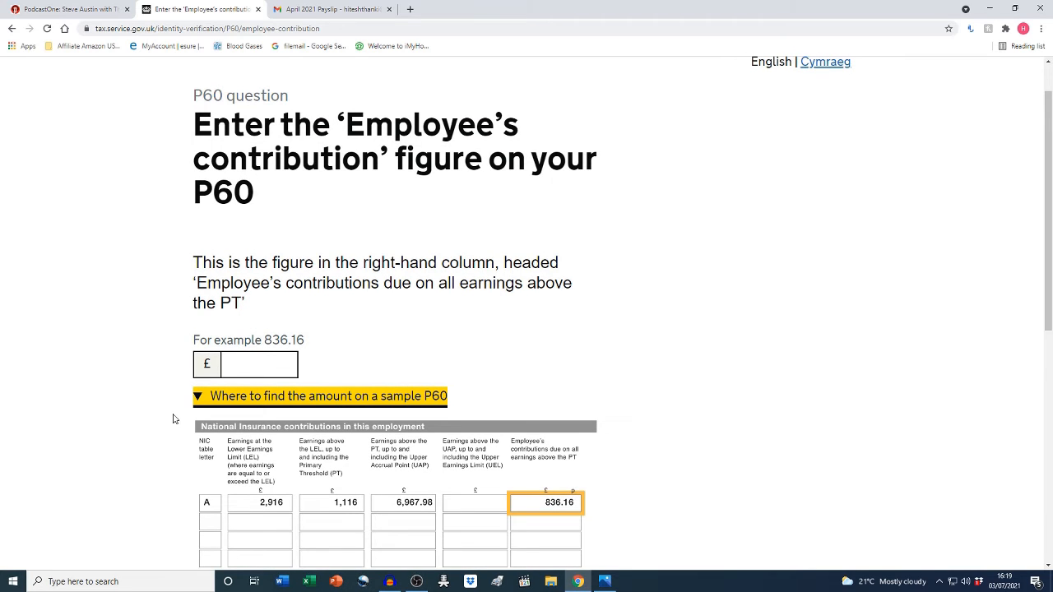
pyautogui.scroll(-2, 173, 419)
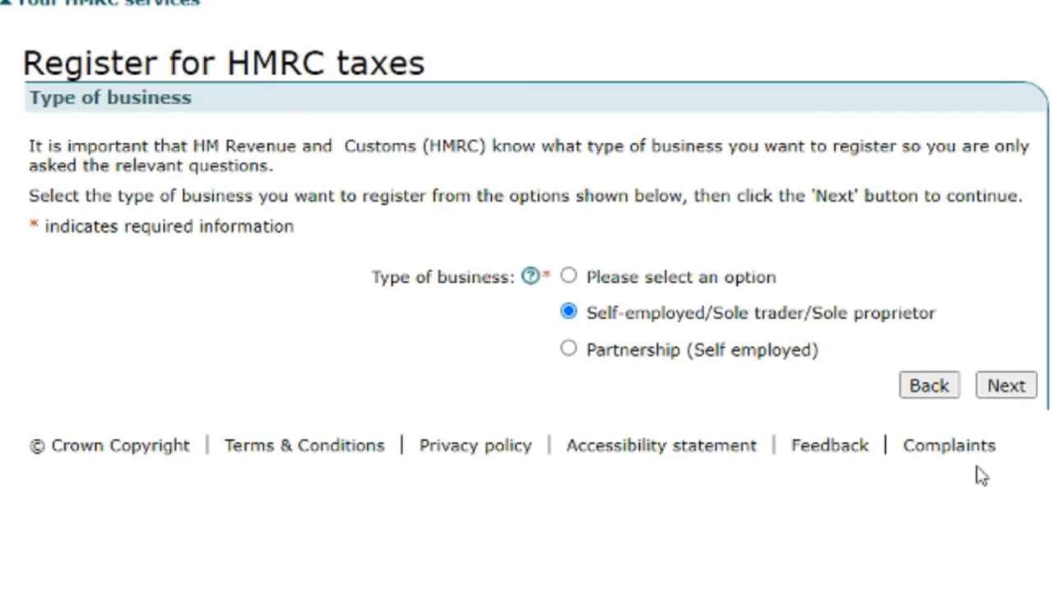
# Submit Self-employed/Sole trader/Sole proprietor as the type of business to register.
pyautogui.click(1007, 387)
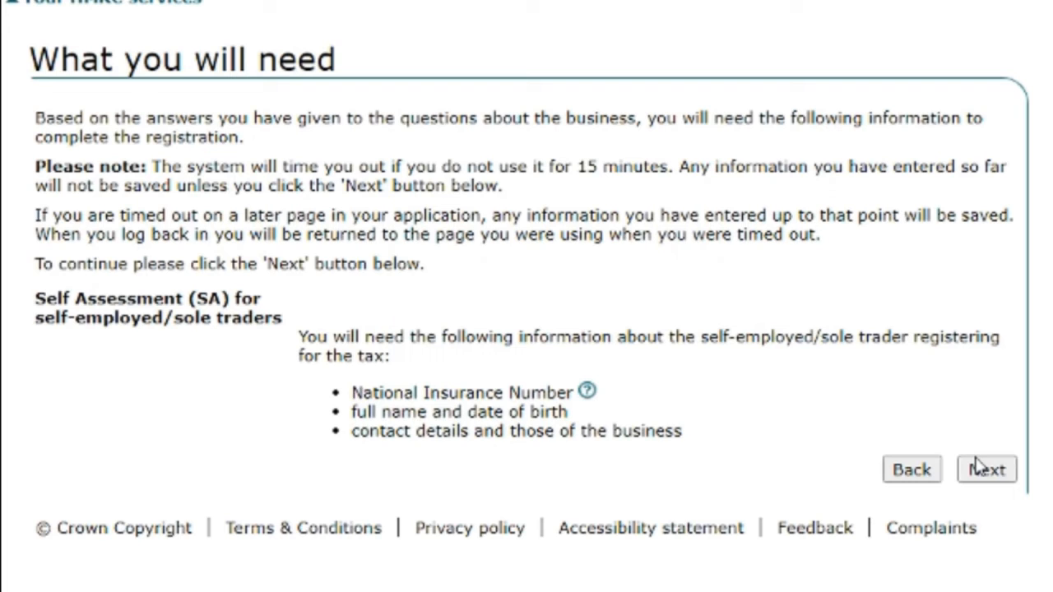
# Continue past the list of information needed for registration and save the business contact details with the business email address.
pyautogui.click(983, 469)
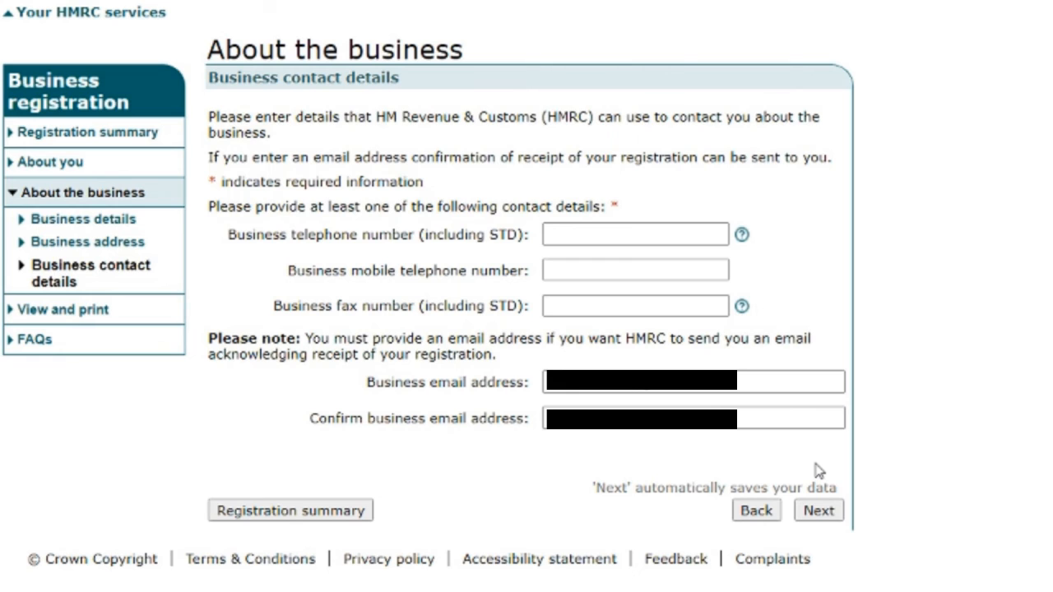
pyautogui.click(818, 510)
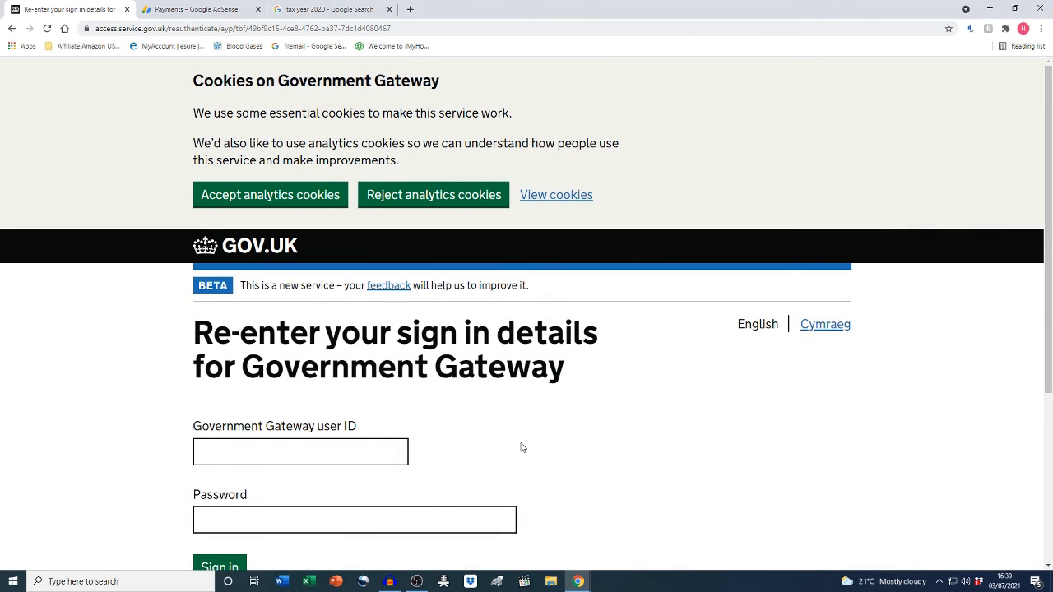
# Review the registration acknowledgment through to its further information, and log out to the HMRC homepage.
pyautogui.scroll(-2, 520, 447)
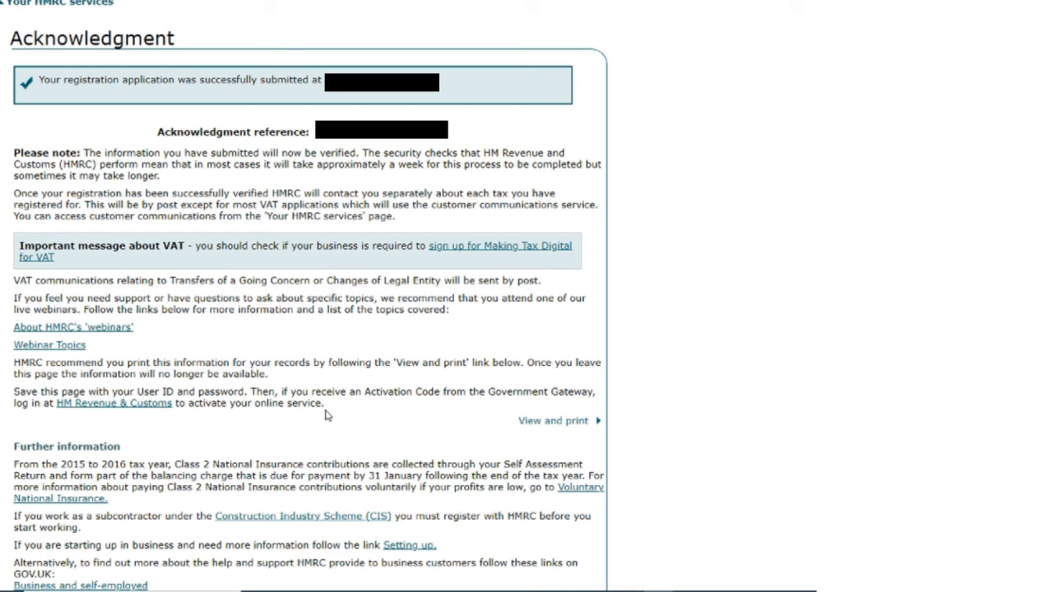
pyautogui.scroll(-2, 325, 415)
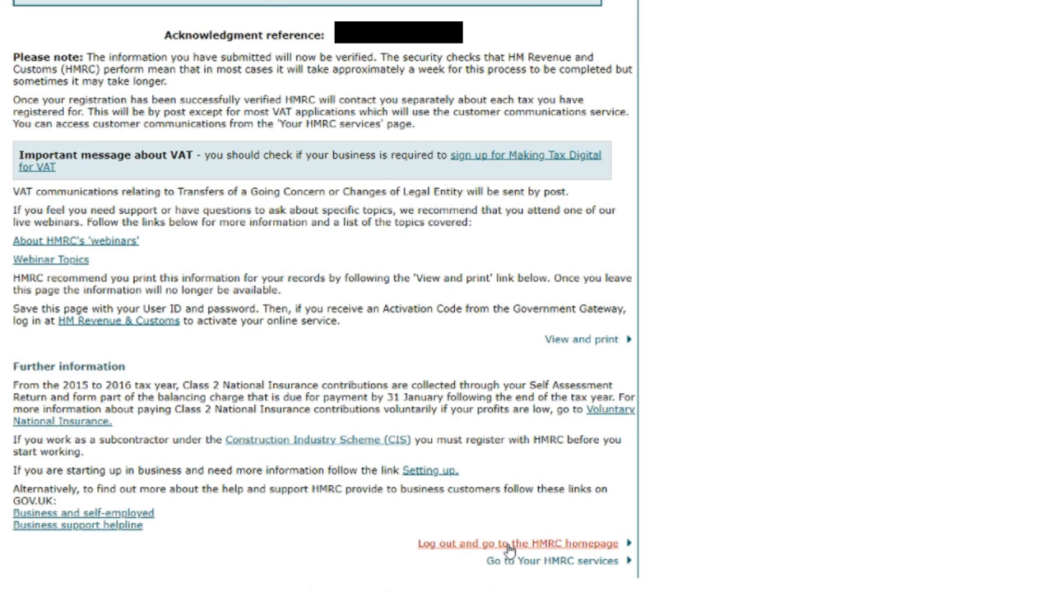
pyautogui.click(508, 544)
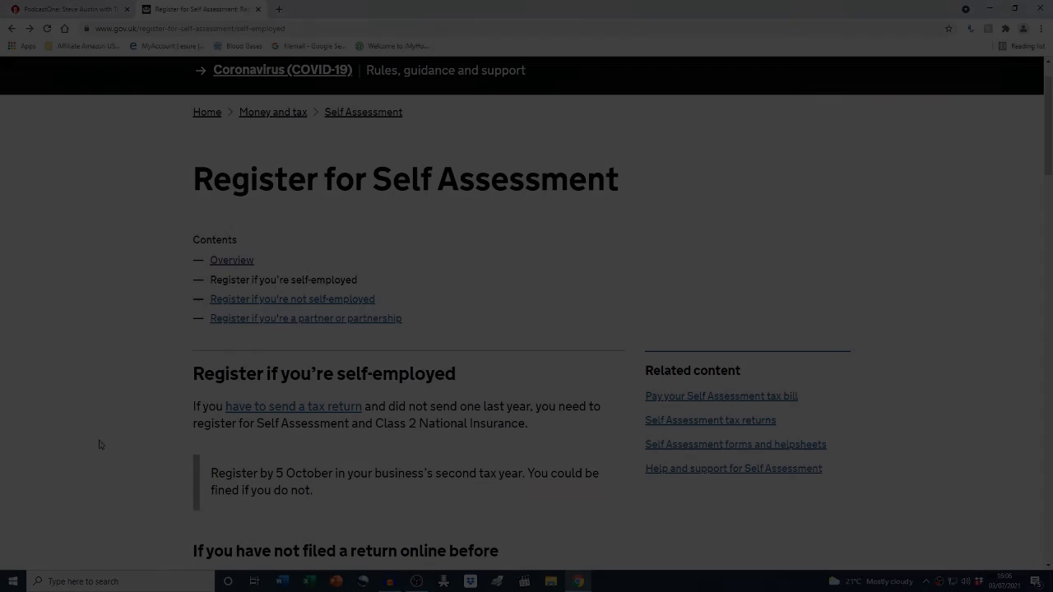
# Open the Overview of the Register for Self Assessment guide and read the different ways to register.
pyautogui.click(232, 260)
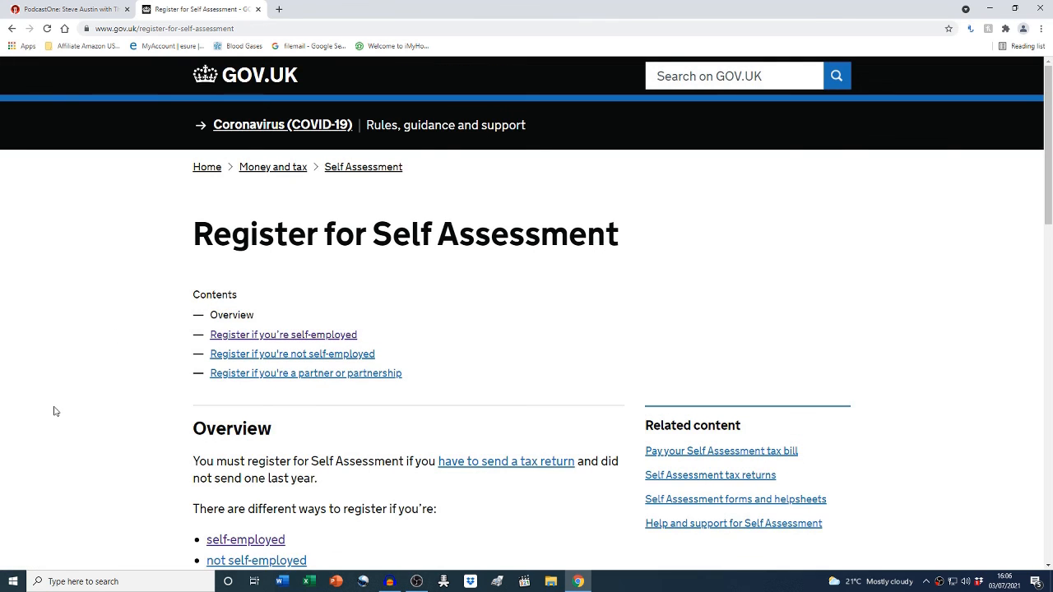
pyautogui.scroll(-1, 54, 411)
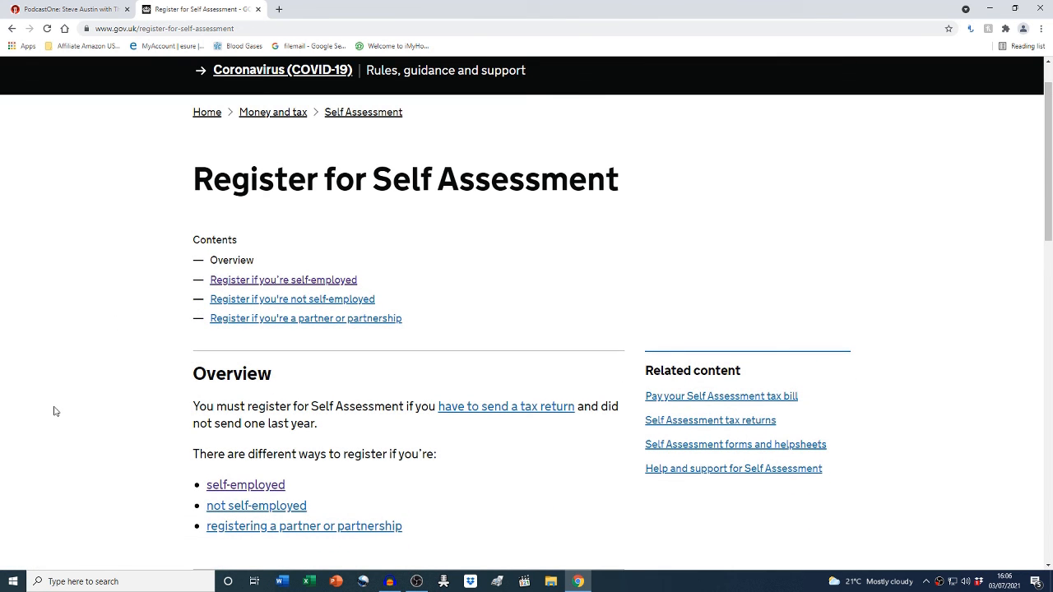
pyautogui.scroll(-1, 54, 411)
pyautogui.scroll(-1, 54, 411)
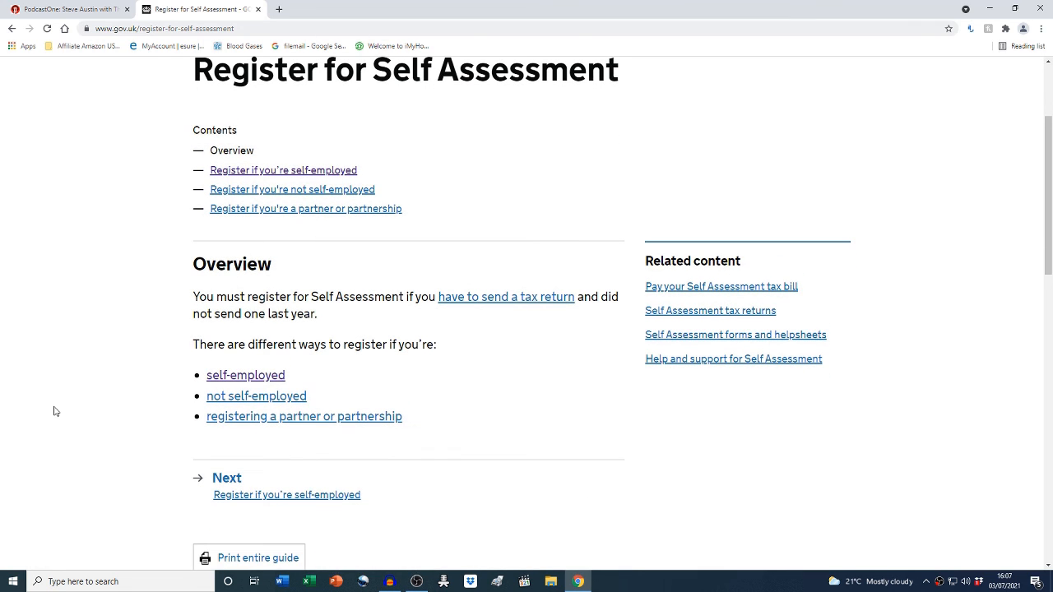
# Open the guide's page on registering if you're self-employed and read the deadline and the steps for first-time online filers.
pyautogui.click(266, 497)
pyautogui.scroll(-2, 132, 492)
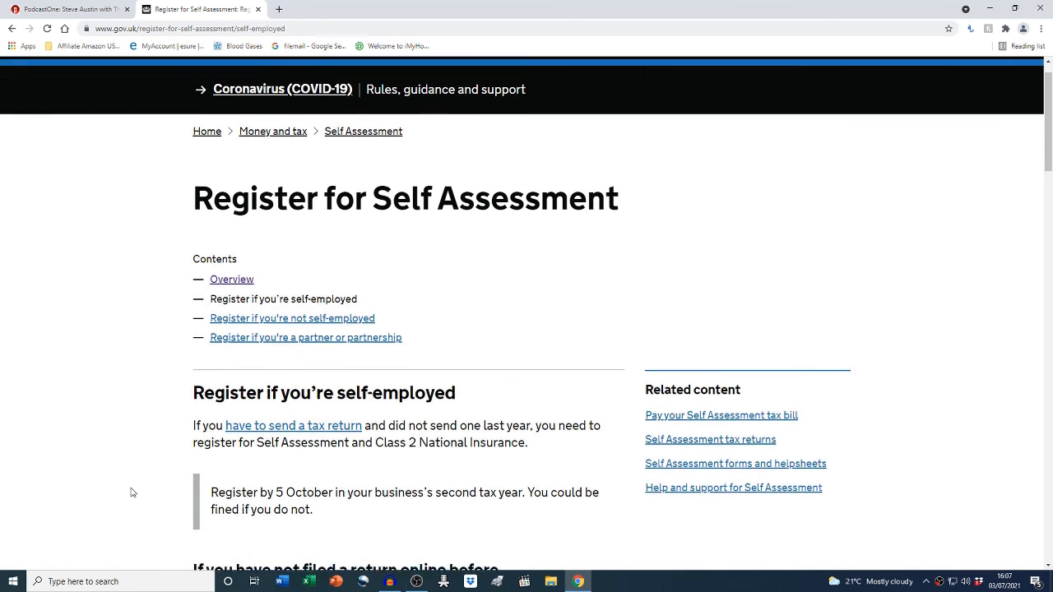
pyautogui.scroll(-1, 132, 492)
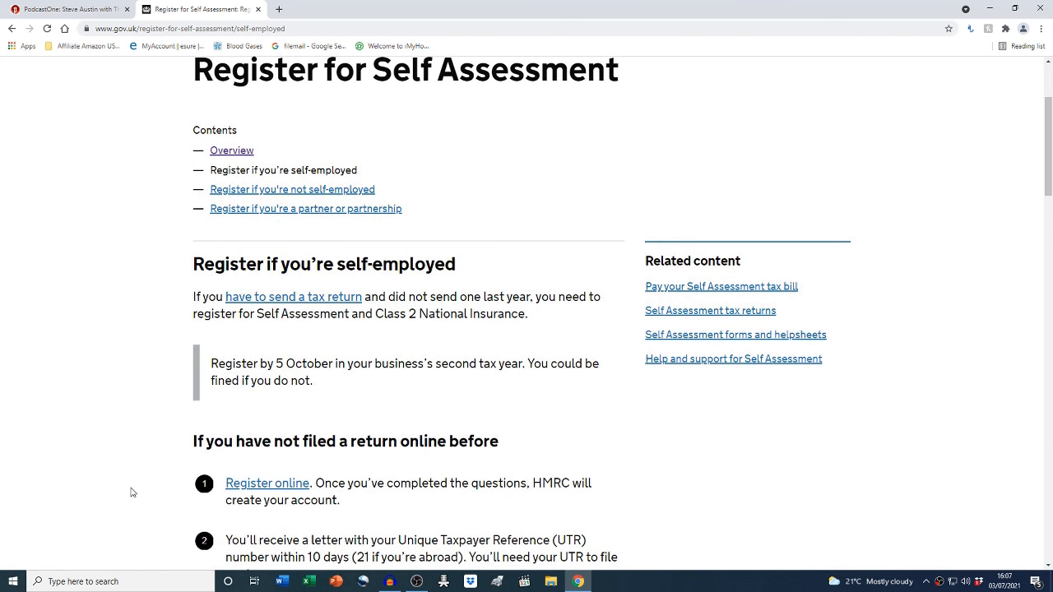